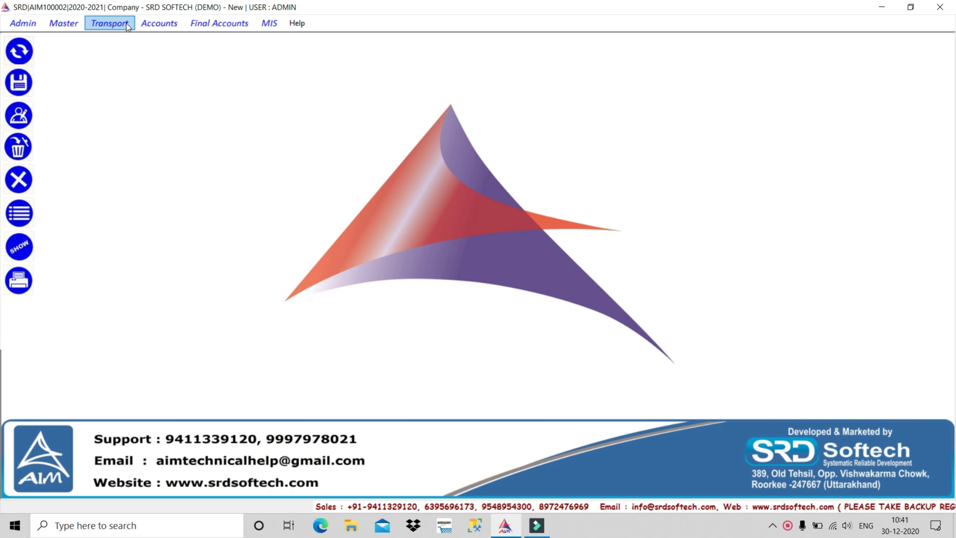
# Step: Open the GR Entry booking form and view the available booking types
pyautogui.click(128, 27)
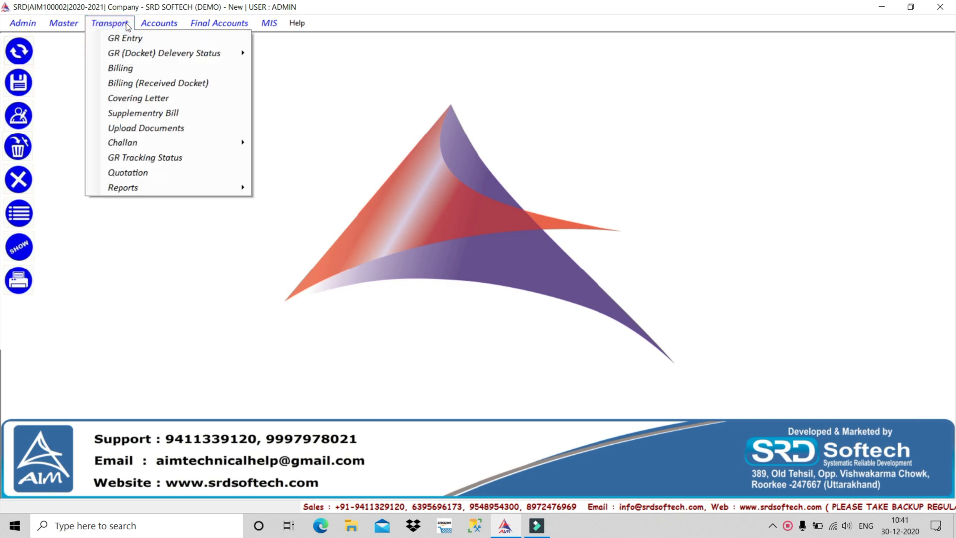
pyautogui.click(160, 38)
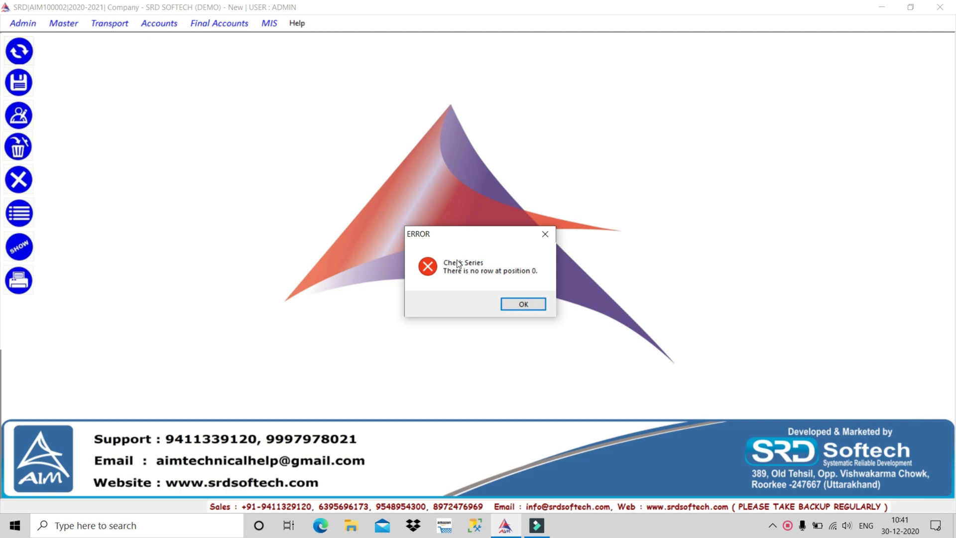
pyautogui.click(524, 304)
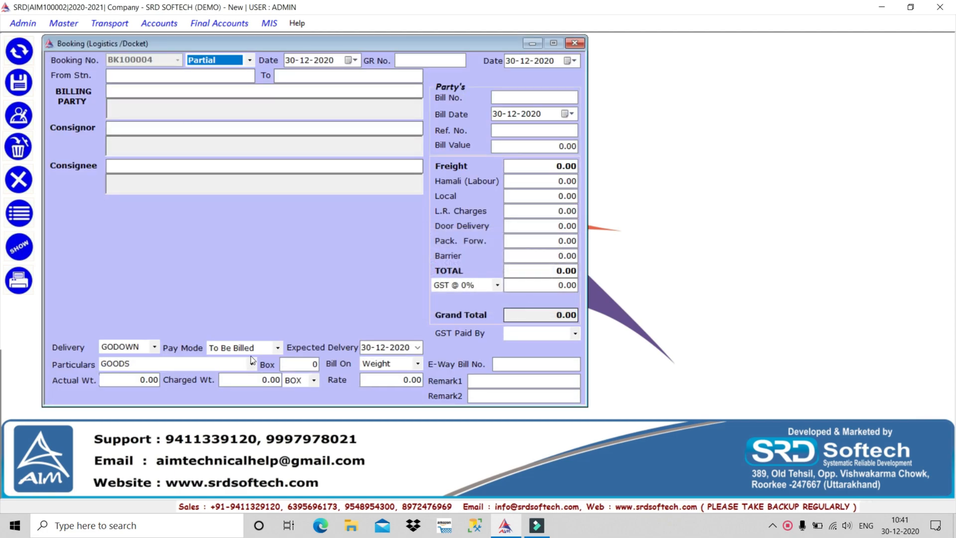
pyautogui.click(249, 62)
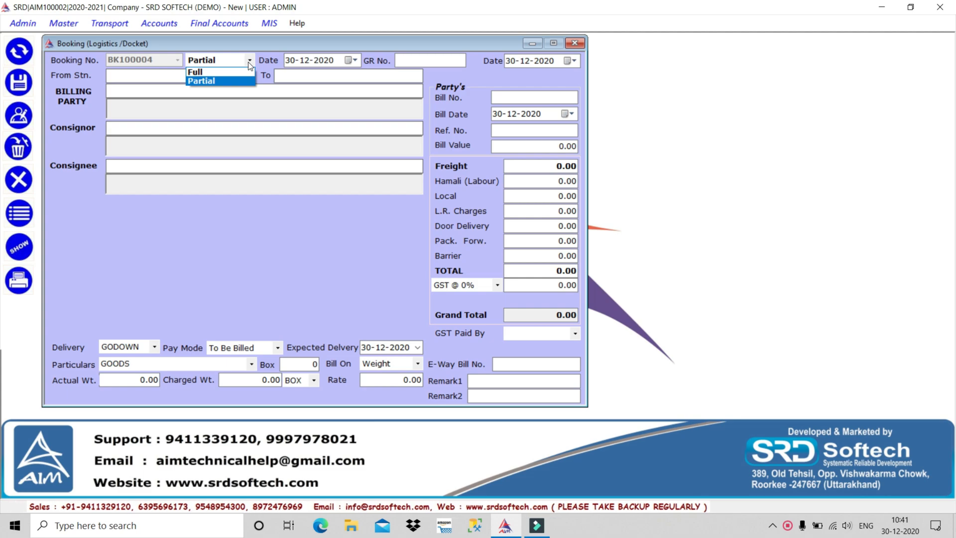
# Step: Close the booking form and open the Series setup
pyautogui.click(14, 183)
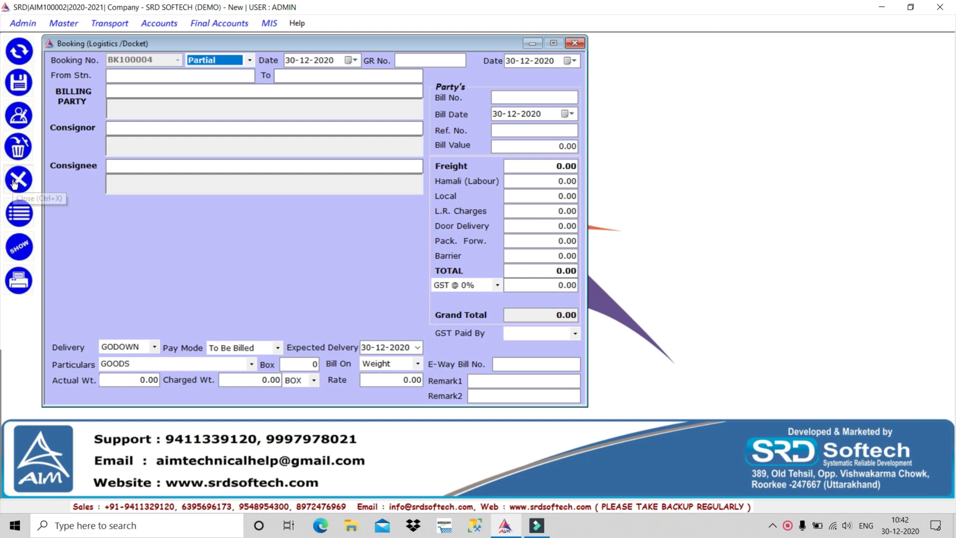
pyautogui.click(14, 184)
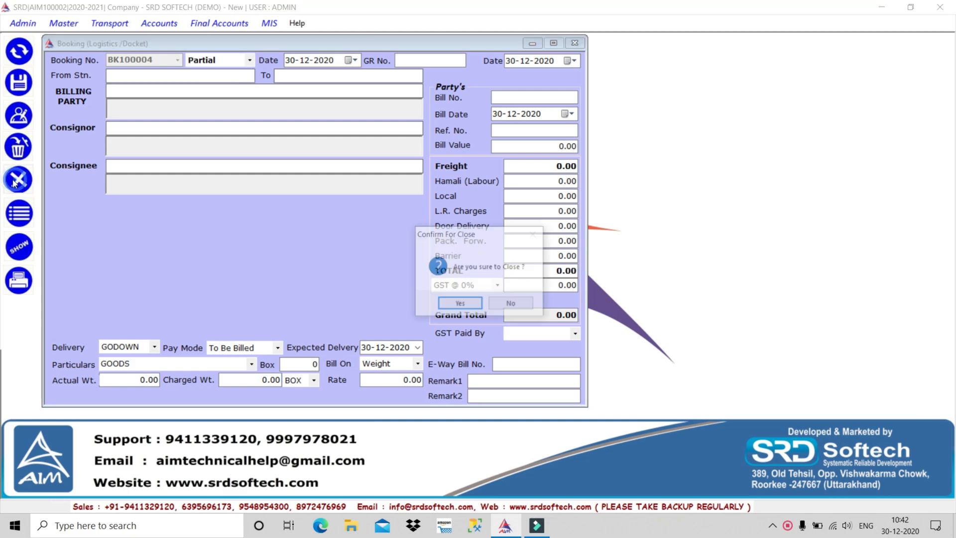
pyautogui.click(460, 304)
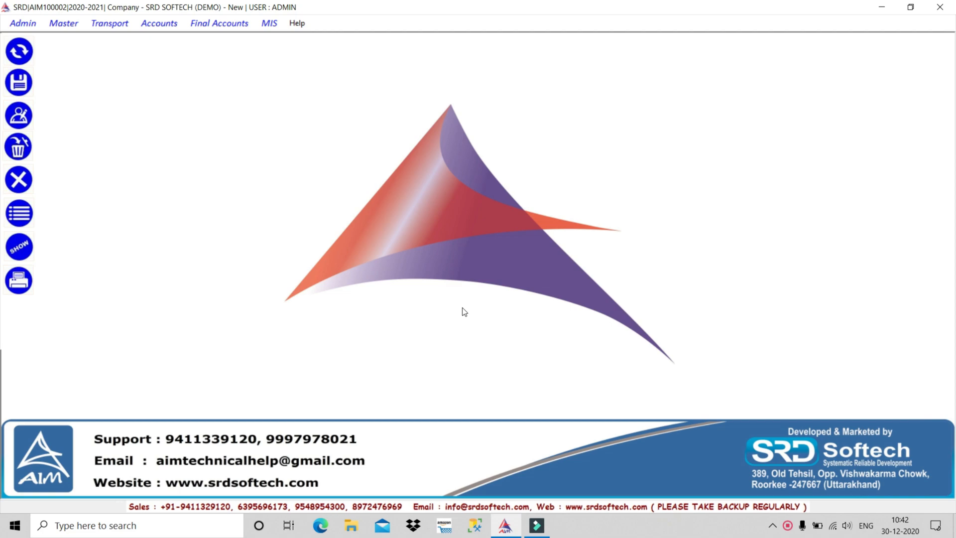
pyautogui.click(36, 24)
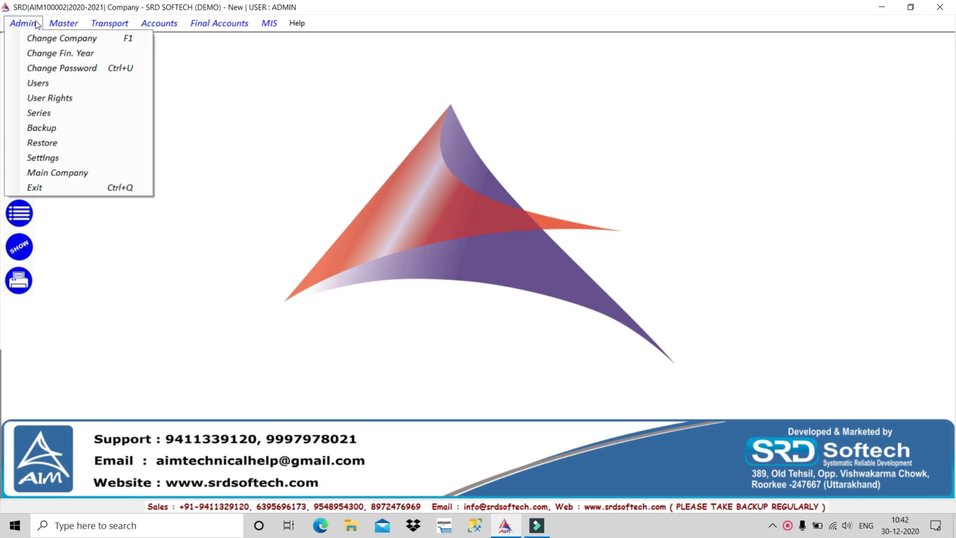
pyautogui.click(48, 118)
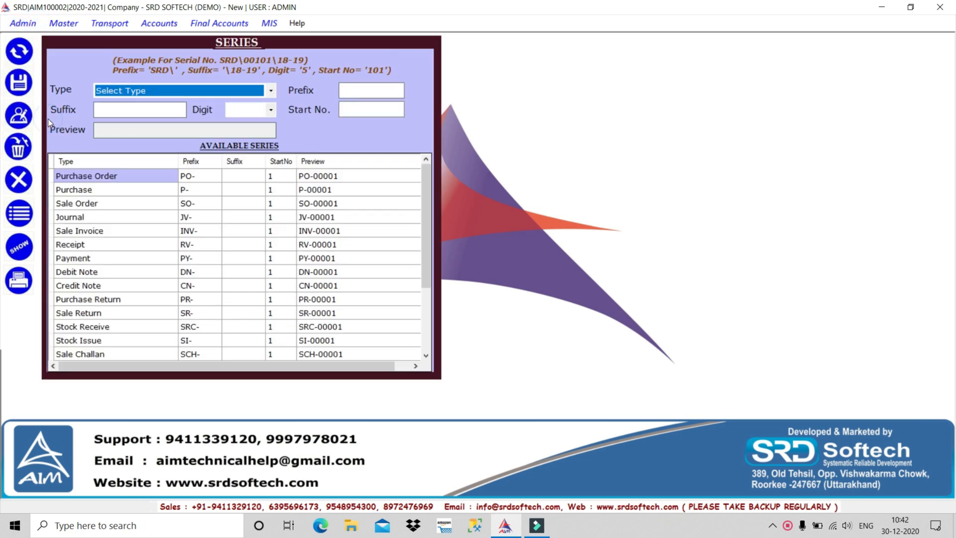
# Step: Set the type of the new series to G.R. No
pyautogui.click(271, 91)
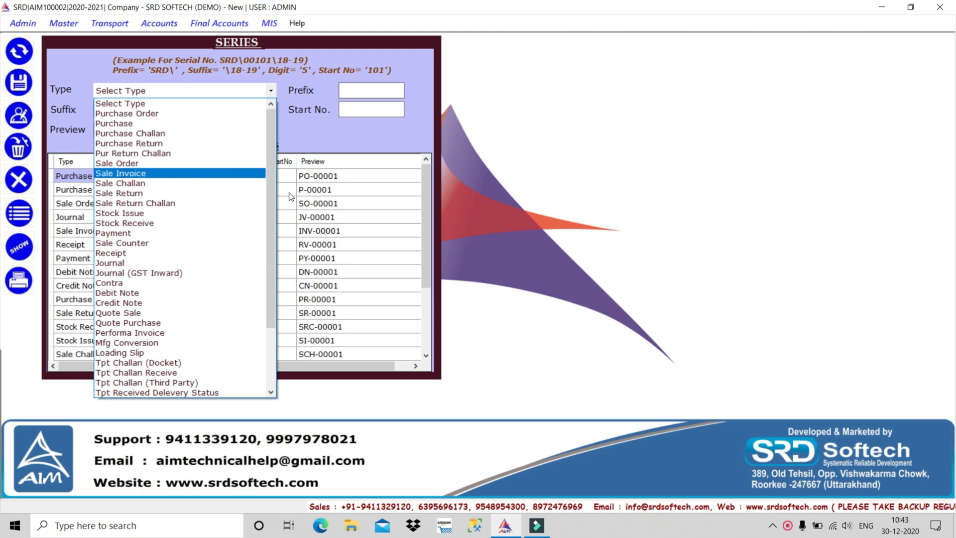
pyautogui.click(271, 392)
pyautogui.click(271, 392)
pyautogui.click(271, 393)
pyautogui.click(271, 393)
pyautogui.click(271, 393)
pyautogui.click(270, 393)
pyautogui.click(270, 392)
pyautogui.click(271, 392)
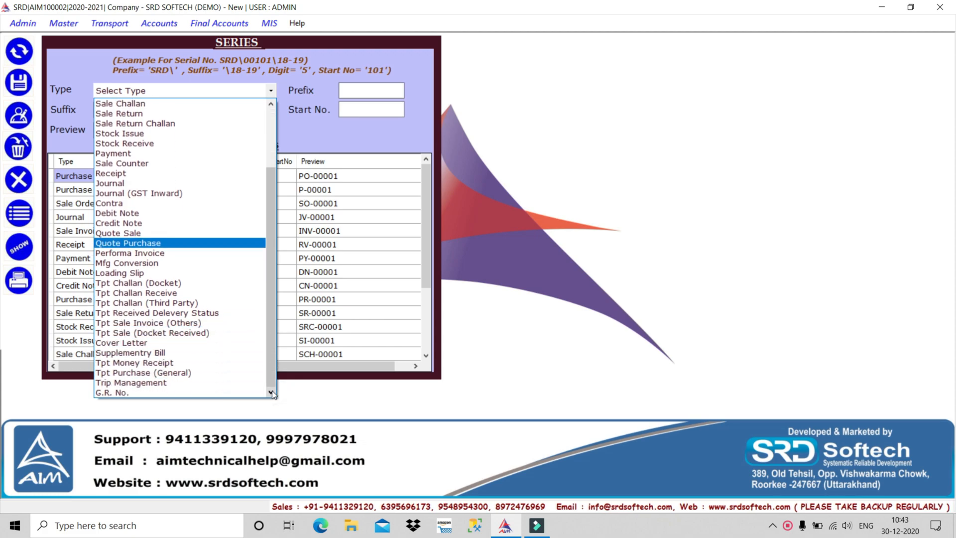
pyautogui.click(207, 393)
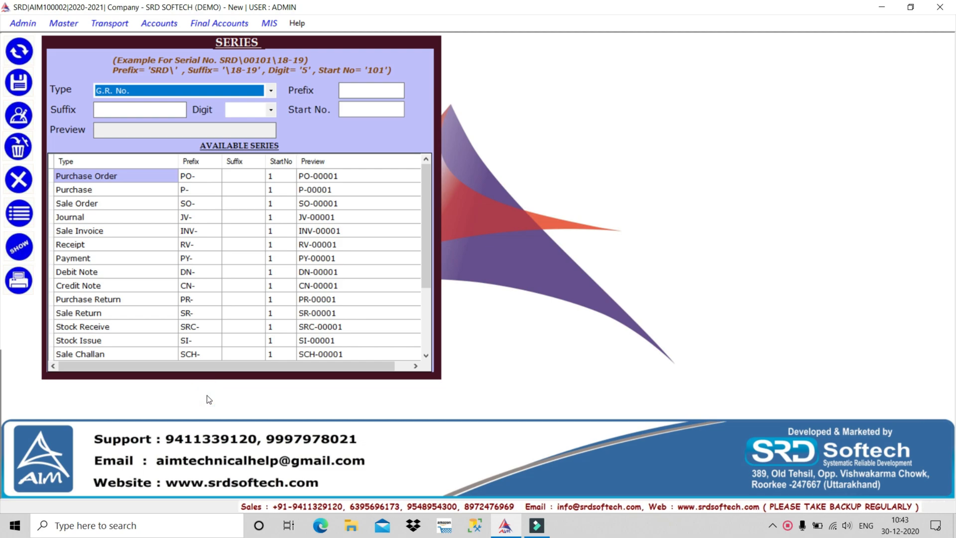
# Step: Define the G.R. No. series with prefix GR-, suffix /20-21, 5 digits and start number 1
pyautogui.press('Tab')
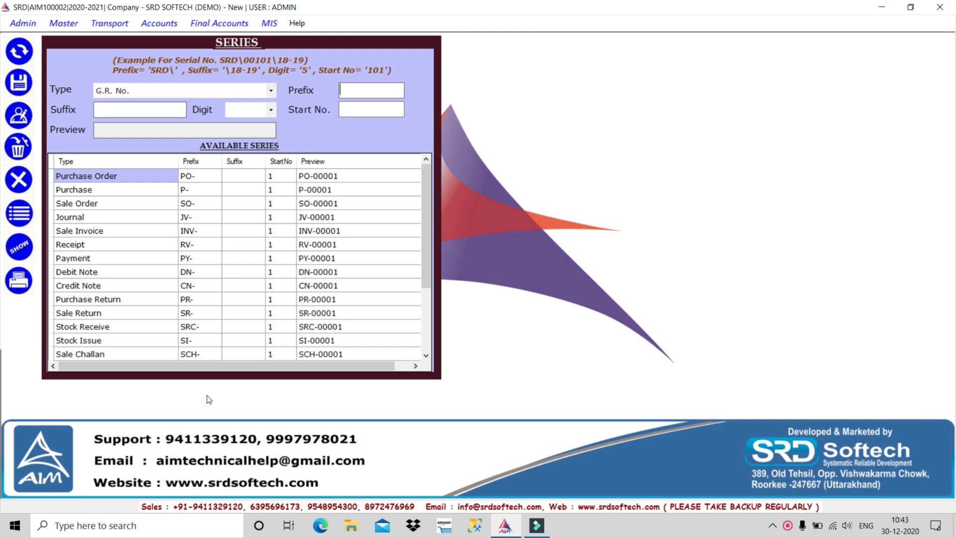
pyautogui.write('G')
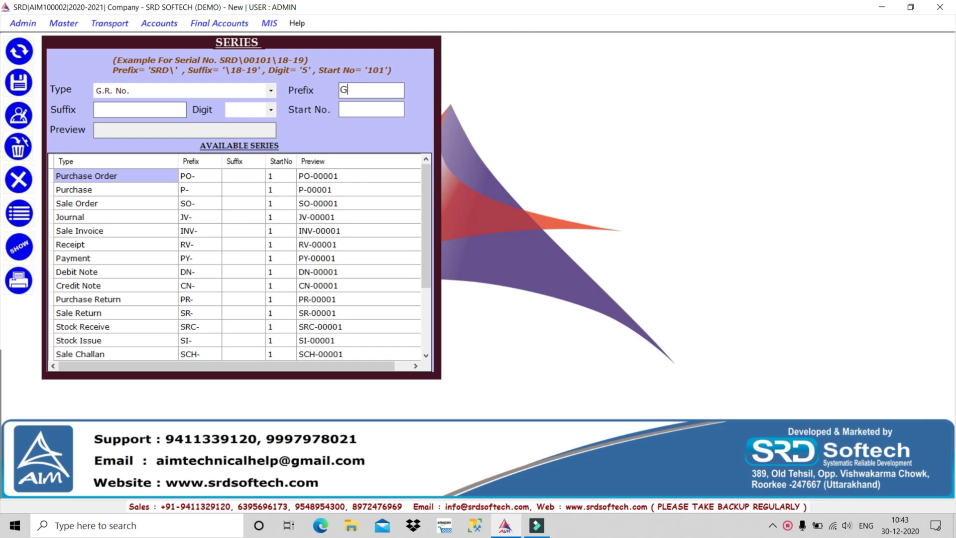
pyautogui.write('R-')
pyautogui.press('Tab')
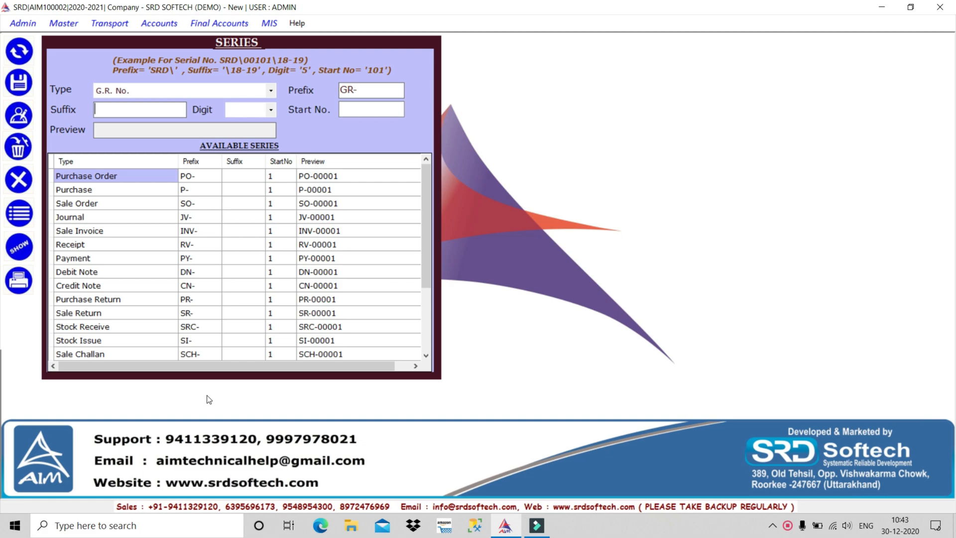
pyautogui.write('/2')
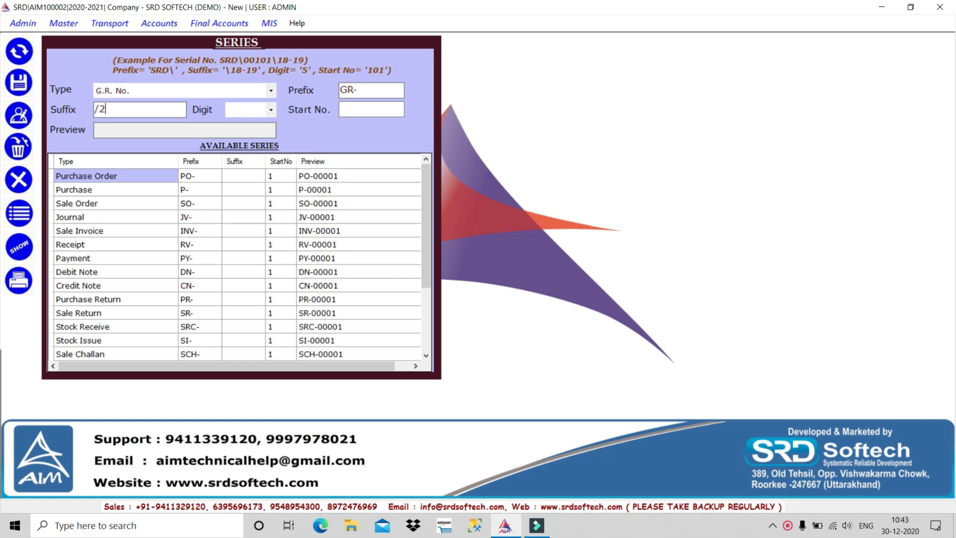
pyautogui.write('0-21')
pyautogui.press('Tab')
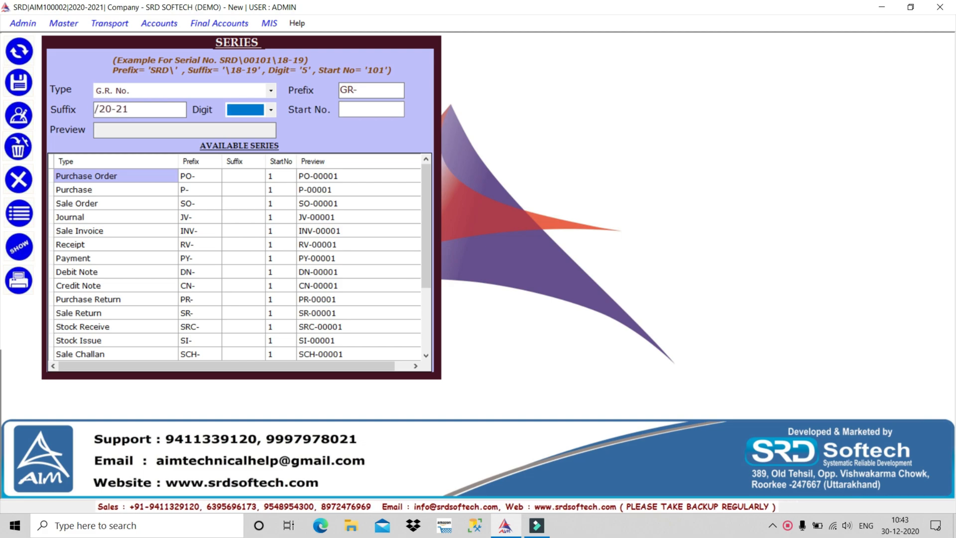
pyautogui.click(271, 110)
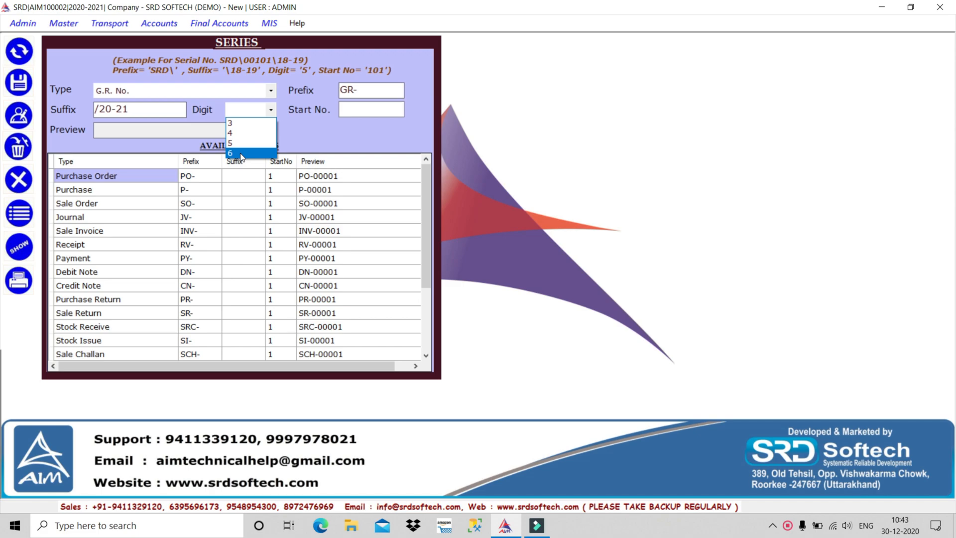
pyautogui.click(246, 140)
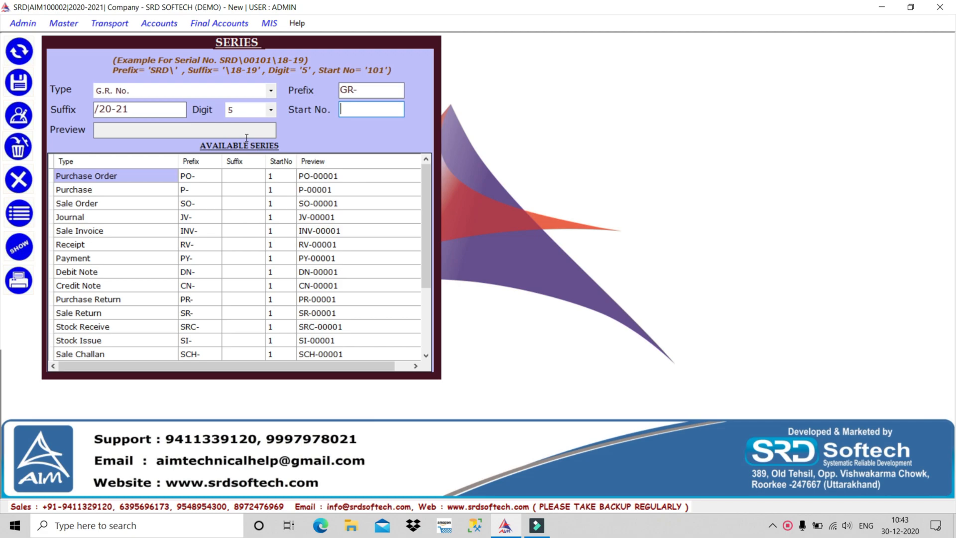
pyautogui.write('1')
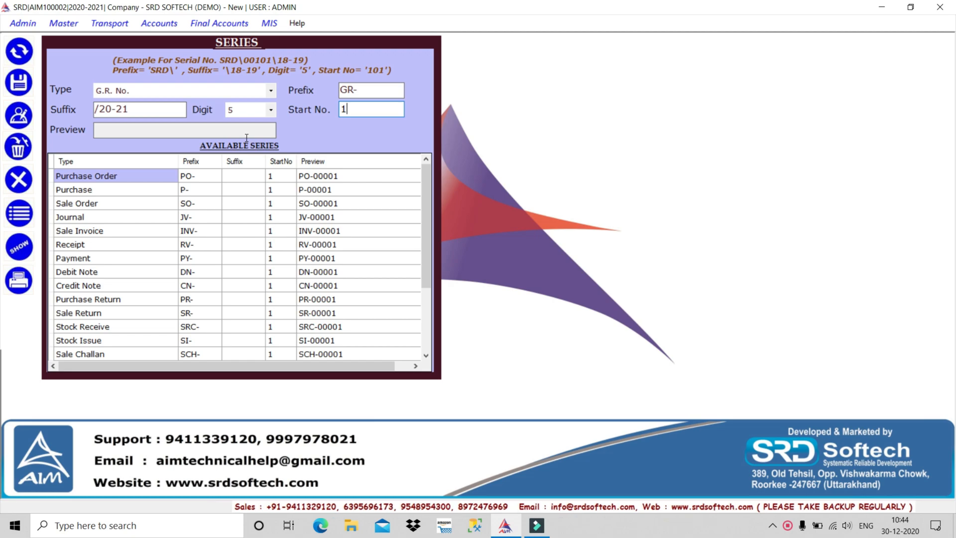
pyautogui.press('Return')
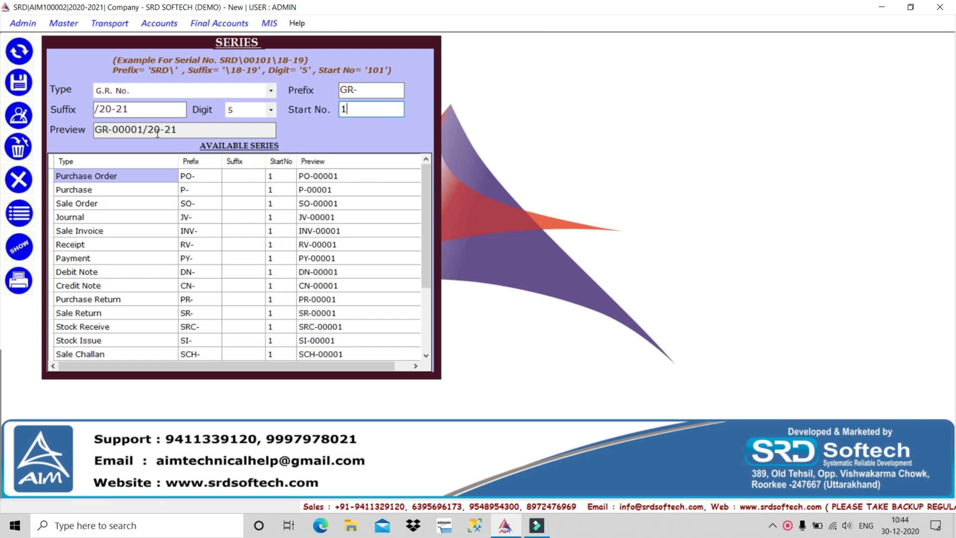
# Step: Clear the suffix of the G.R. No. series
pyautogui.click(138, 109)
pyautogui.press('BackSpace')
pyautogui.press('BackSpace')
pyautogui.press('BackSpace')
pyautogui.press('BackSpace')
pyautogui.press('BackSpace')
pyautogui.press('BackSpace')
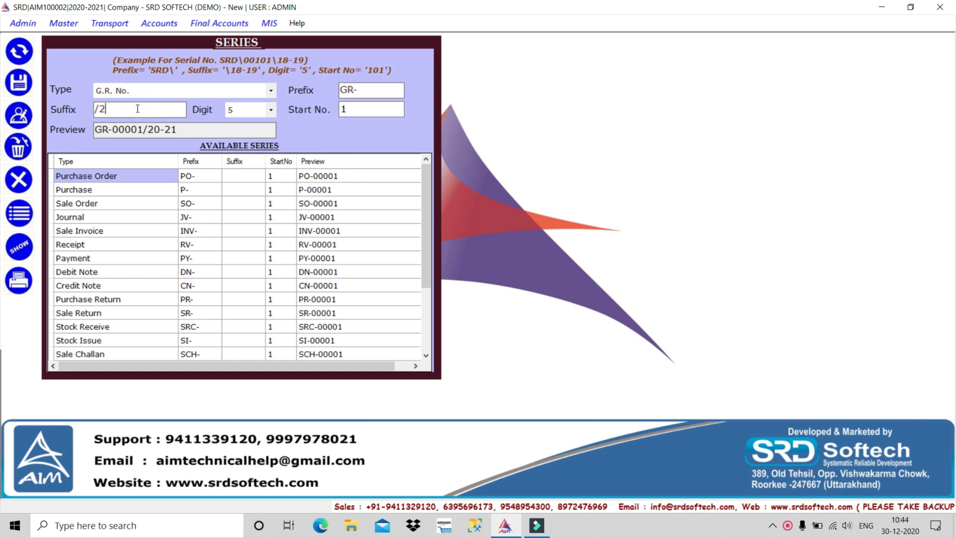
# Step: Try the financial year in the series prefix, first as GR/20-21 and then as GR/20-21-, updating the number preview
pyautogui.click(359, 92)
pyautogui.press('BackSpace')
pyautogui.write('/20-21')
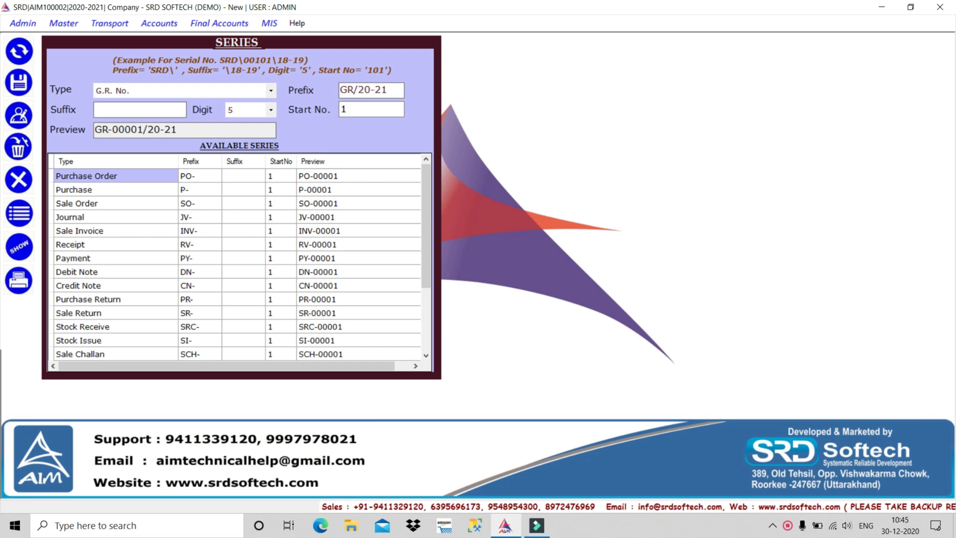
pyautogui.press('Tab')
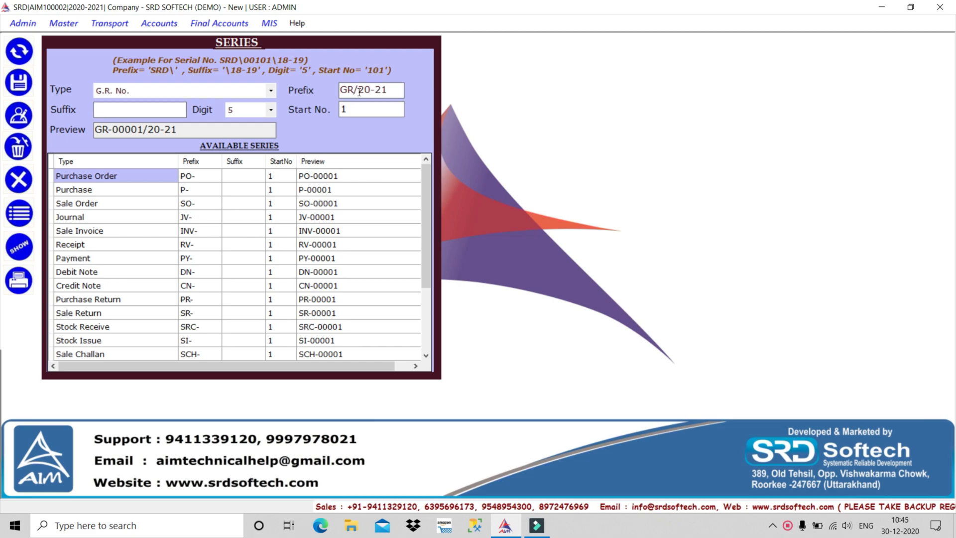
pyautogui.press('Tab')
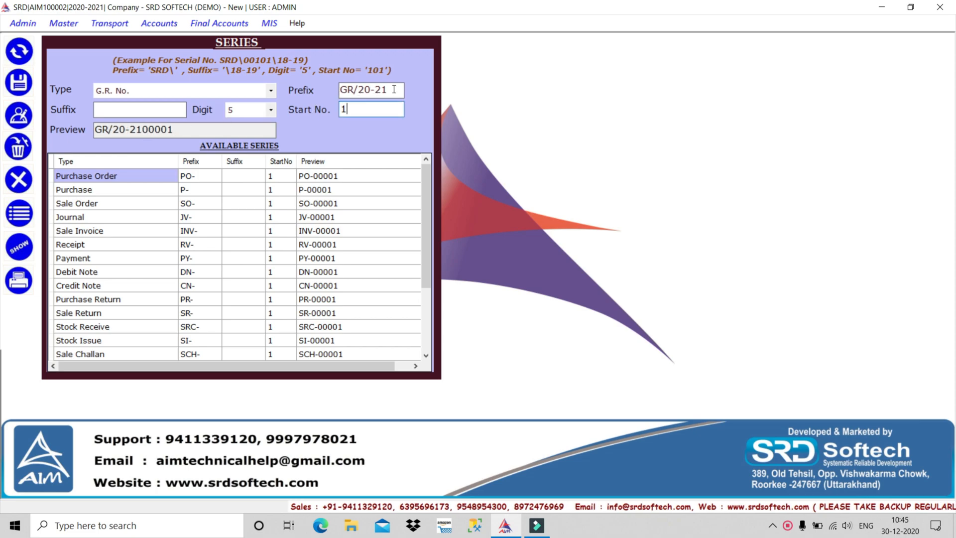
pyautogui.click(394, 89)
pyautogui.write('-')
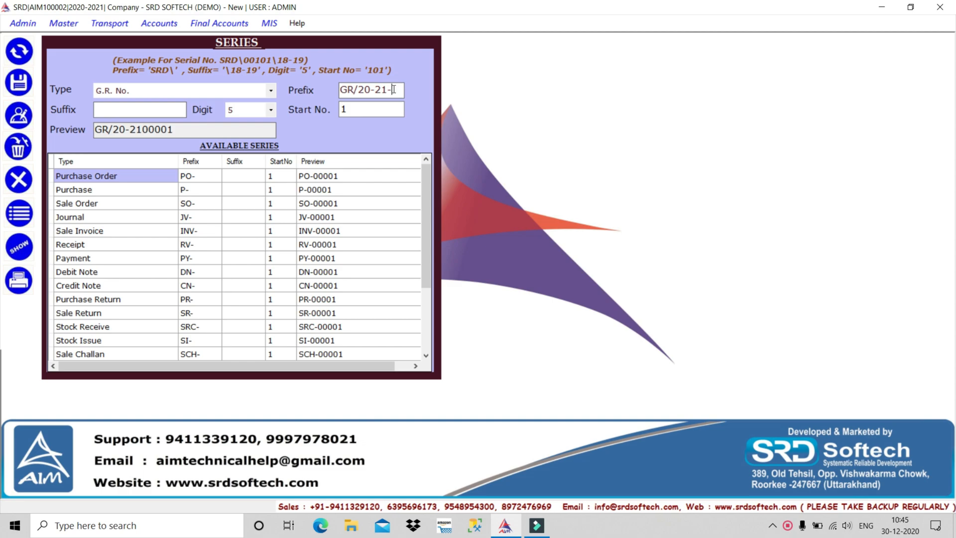
pyautogui.press('Tab')
pyautogui.press('Tab')
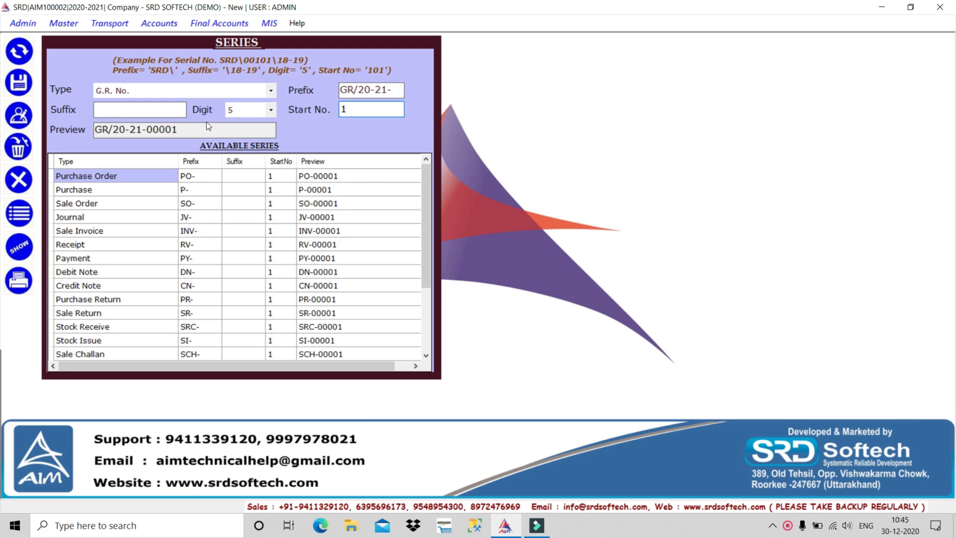
# Step: Set the prefix of the G.R. No. series to GR- and refresh the number preview
pyautogui.click(394, 91)
pyautogui.press('BackSpace')
pyautogui.press('BackSpace')
pyautogui.press('BackSpace')
pyautogui.press('BackSpace')
pyautogui.press('BackSpace')
pyautogui.press('BackSpace')
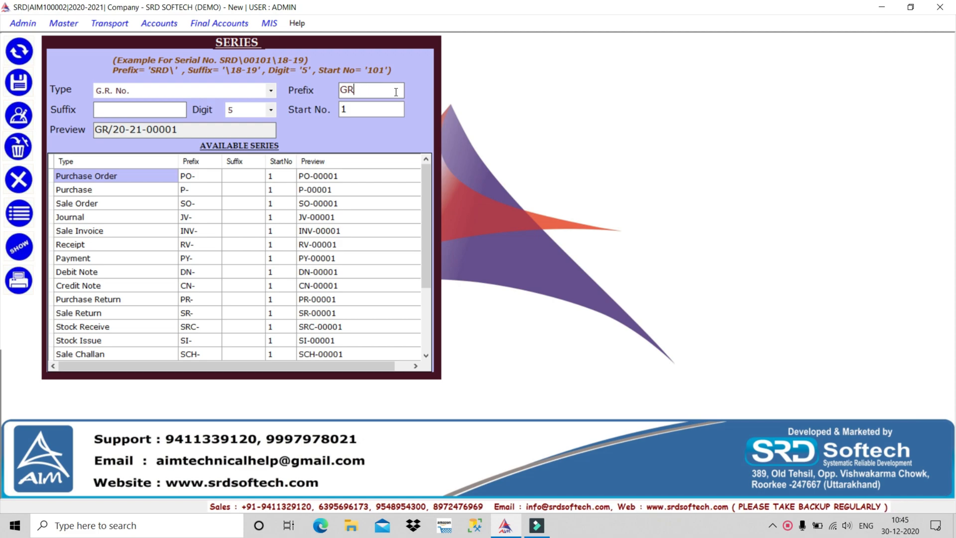
pyautogui.write('-')
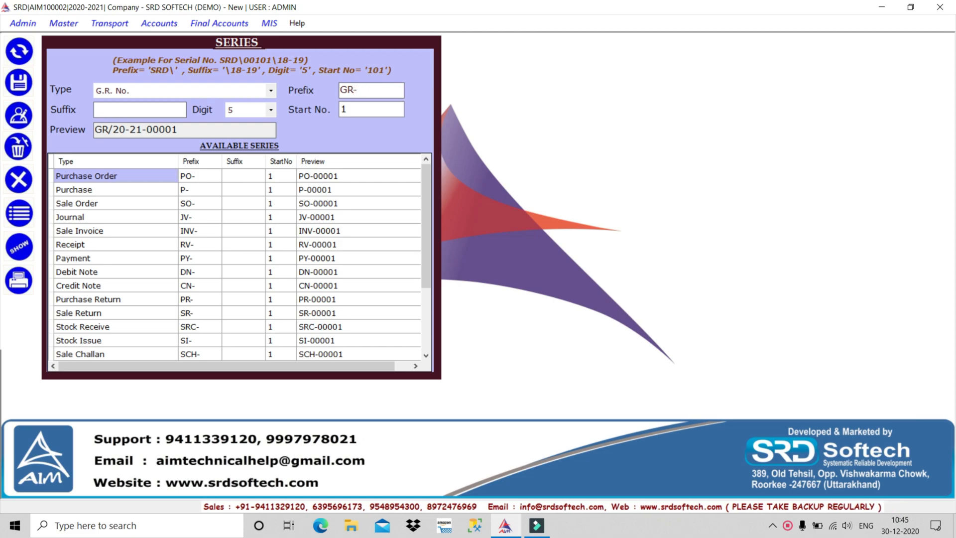
pyautogui.press('Tab')
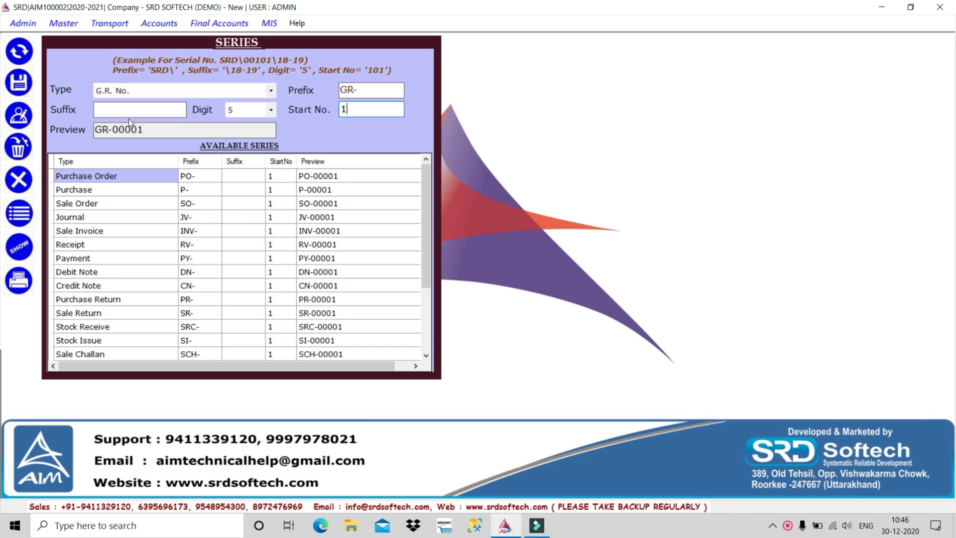
# Step: Save the G.R. No. series and close the Series setup
pyautogui.click(16, 85)
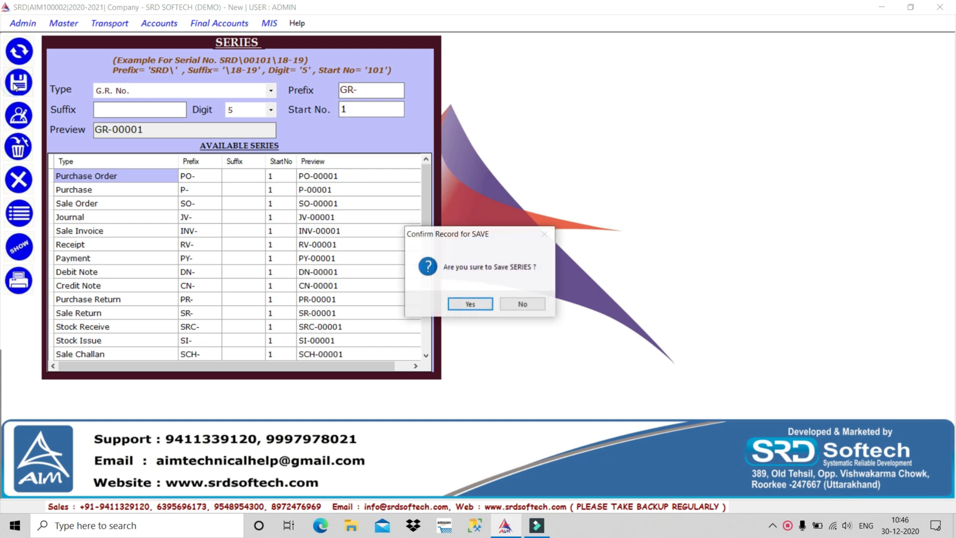
pyautogui.click(470, 304)
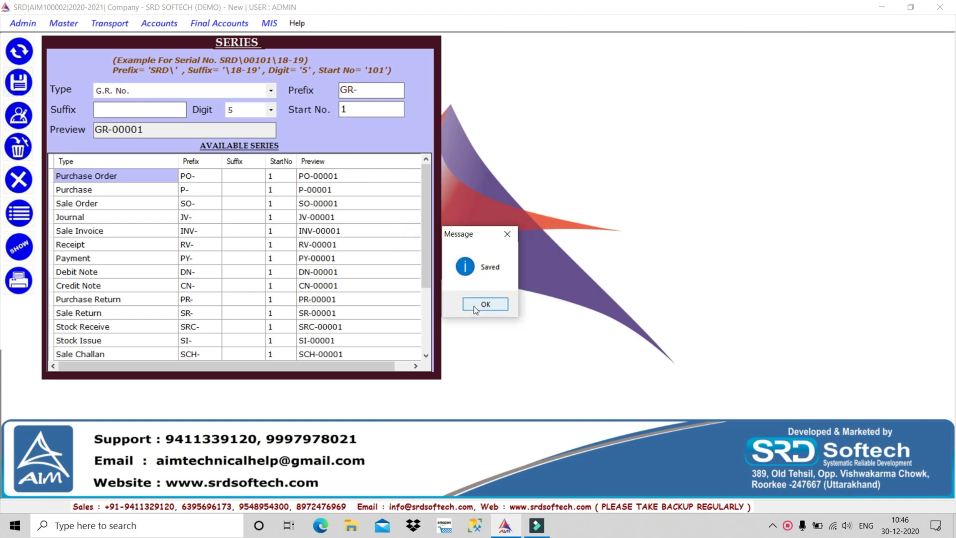
pyautogui.click(474, 304)
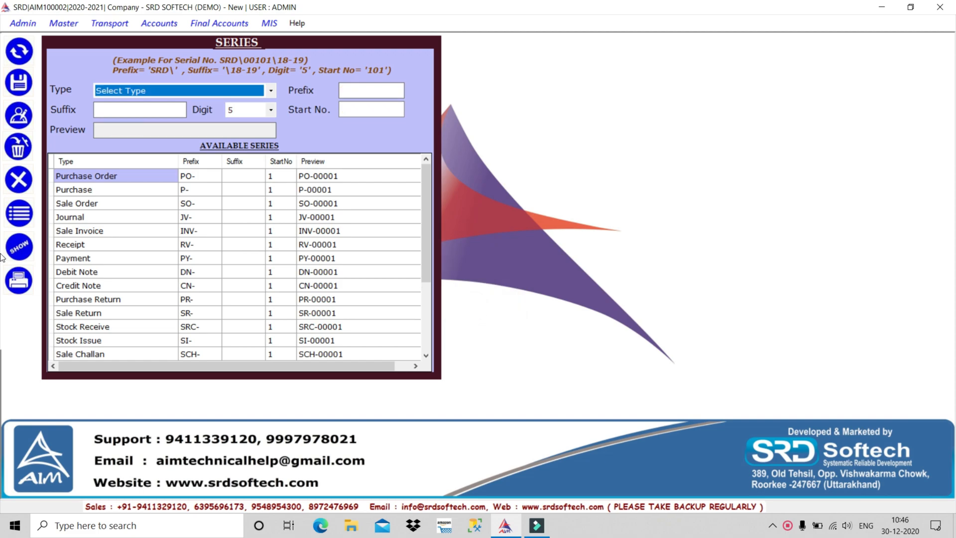
pyautogui.click(18, 180)
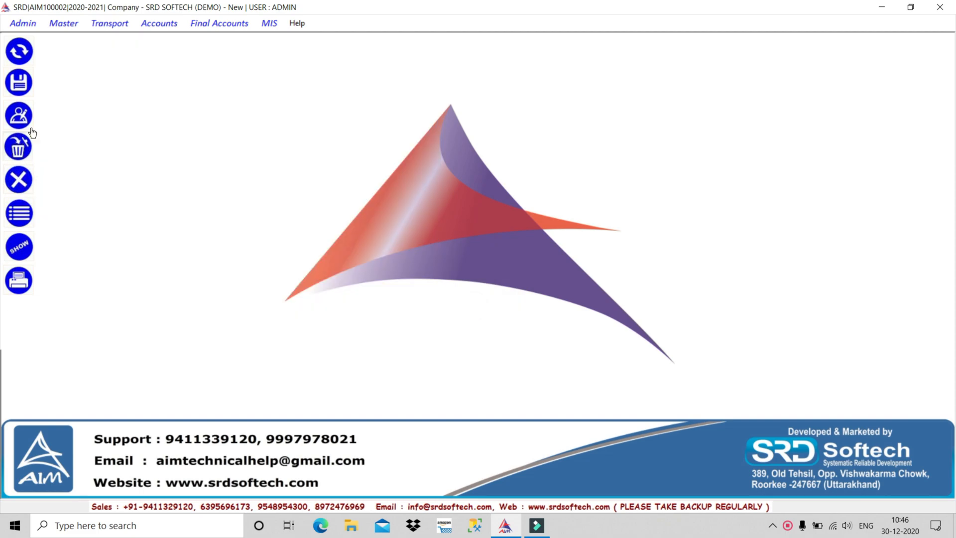
# Step: Open the GR Entry booking form to check its GR number and the Full/Partial booking options, and close the form
pyautogui.click(111, 25)
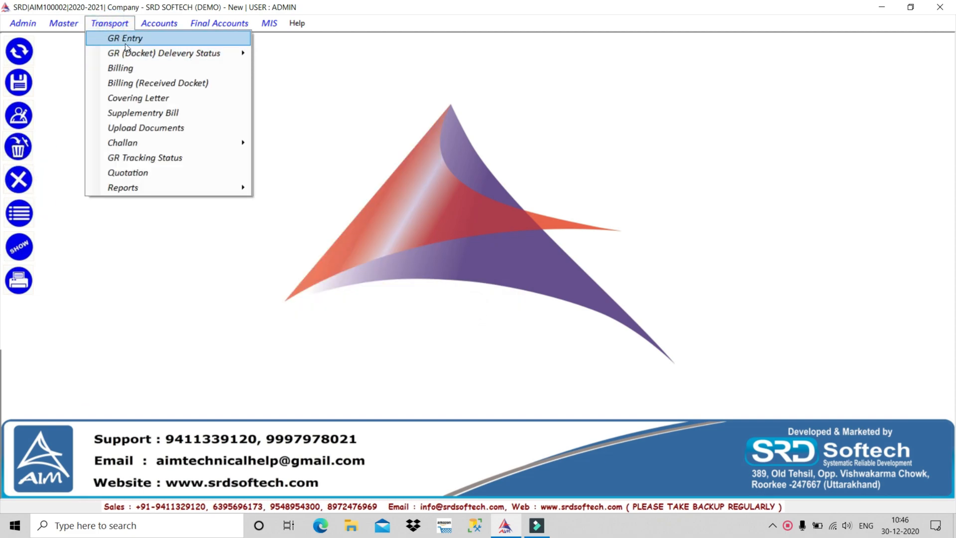
pyautogui.click(152, 38)
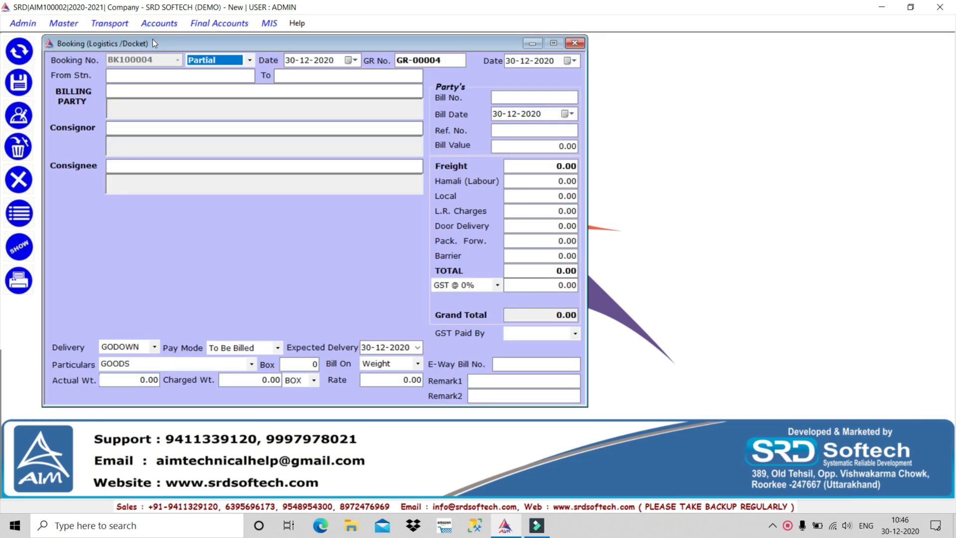
pyautogui.click(251, 60)
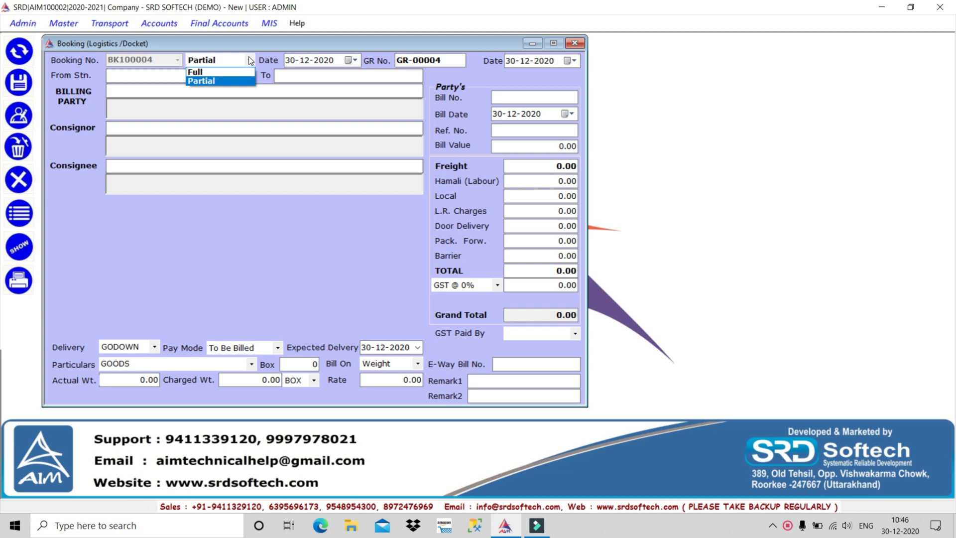
pyautogui.click(19, 187)
pyautogui.click(20, 187)
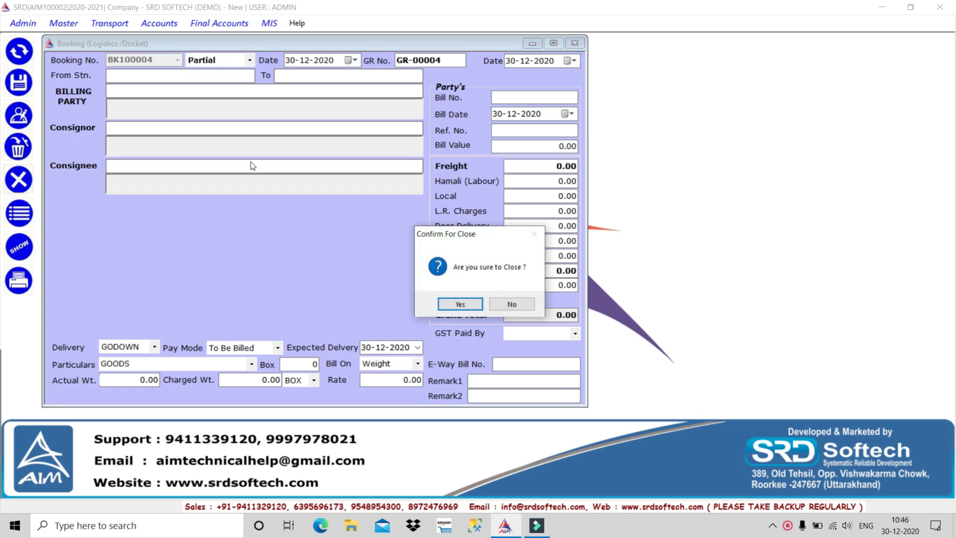
pyautogui.click(460, 304)
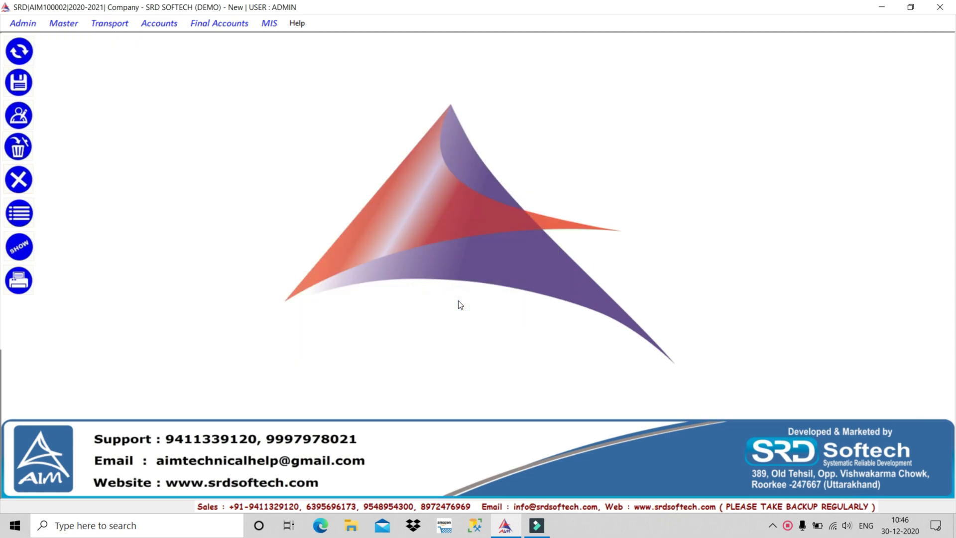
# Step: Reopen the Series setup and review the selectable series types and the complete list of available series
pyautogui.click(23, 23)
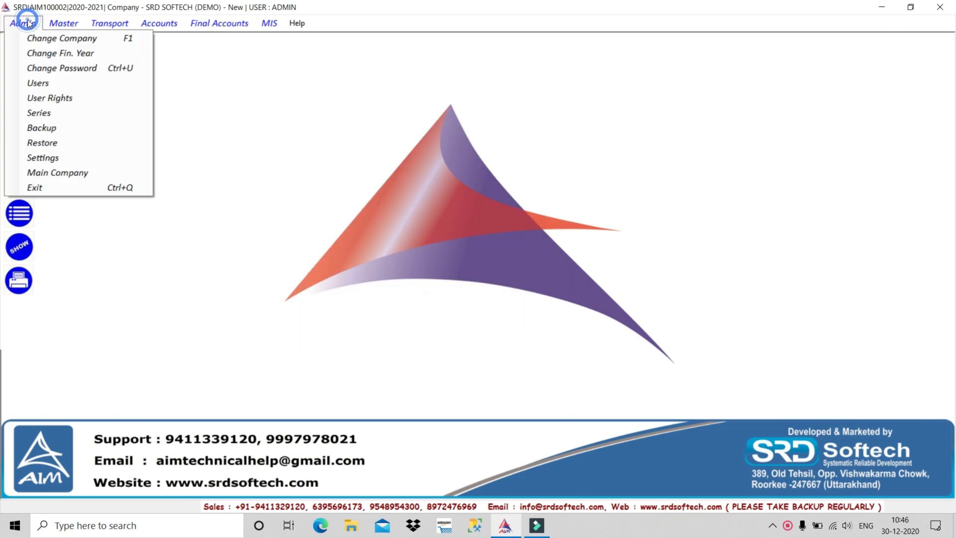
pyautogui.click(55, 114)
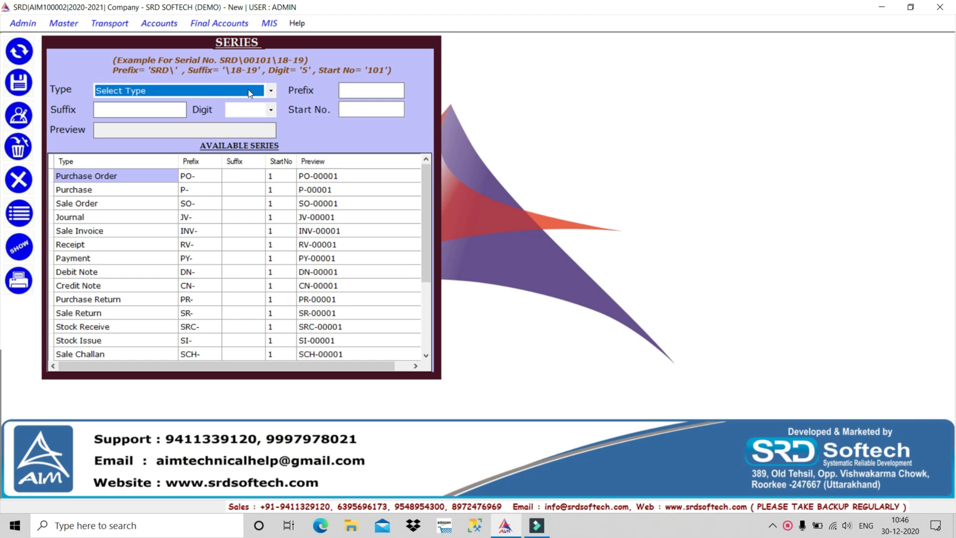
pyautogui.click(274, 91)
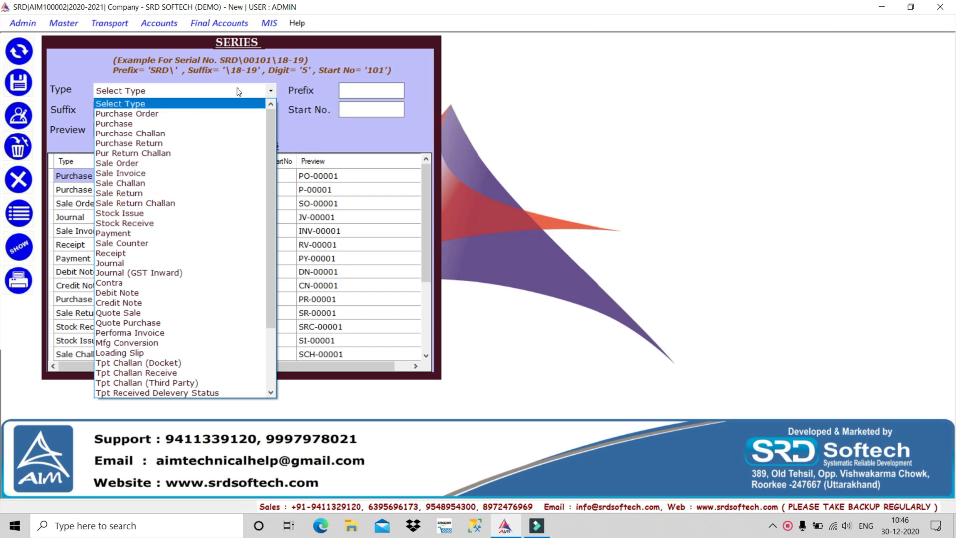
pyautogui.click(234, 101)
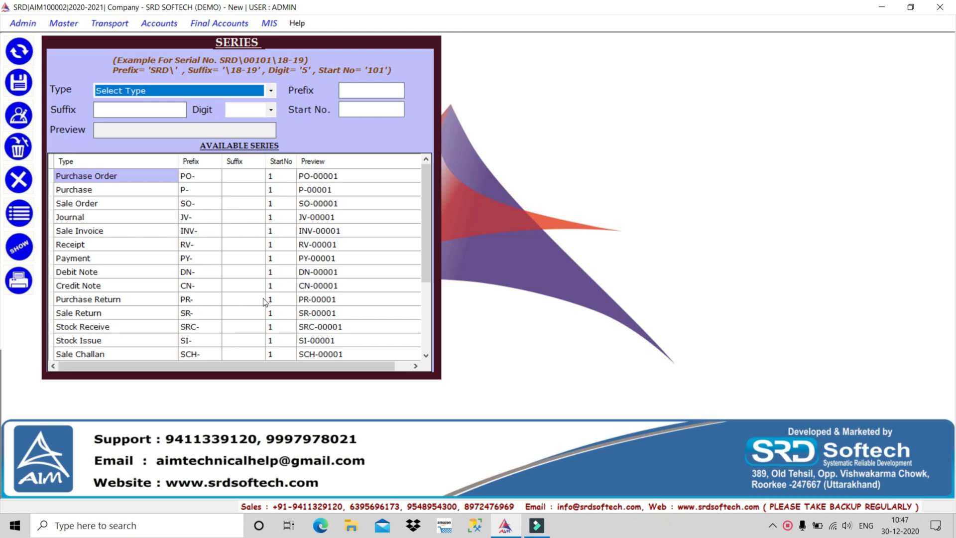
pyautogui.click(428, 320)
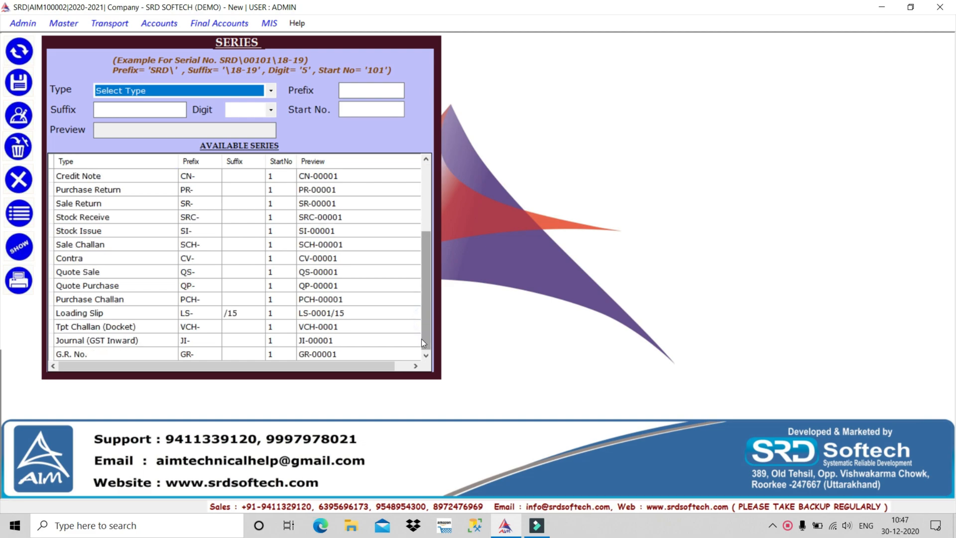
pyautogui.click(423, 205)
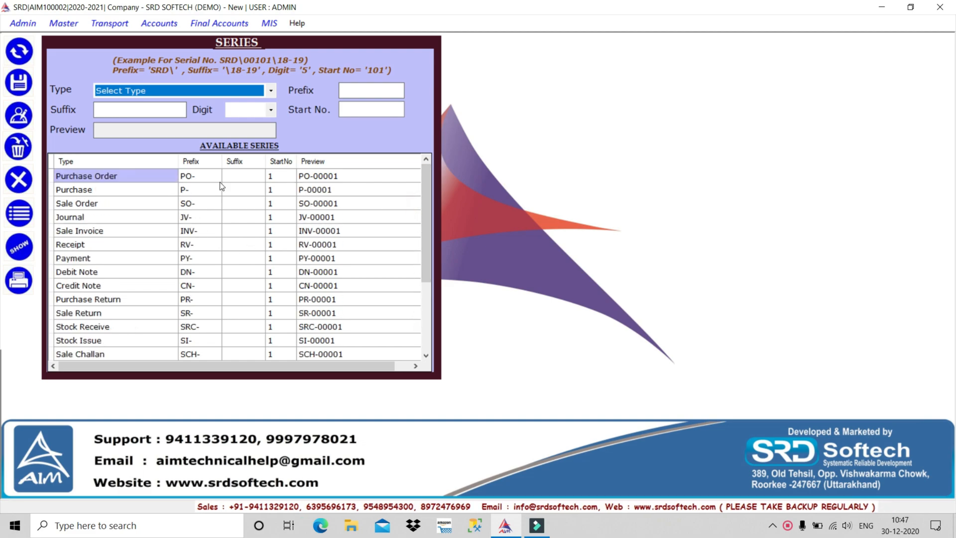